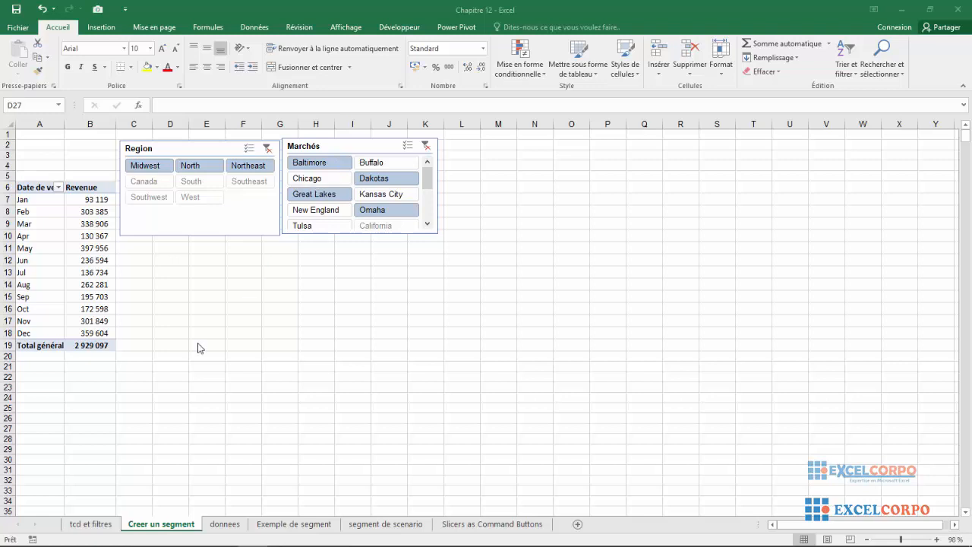
Step: On the tcd et filtres sheet, reset the pivot table's Region filter to include all regions
{"action": "left_click", "coordinate": [78, 528]}
{"action": "left_click", "coordinate": [78, 527]}
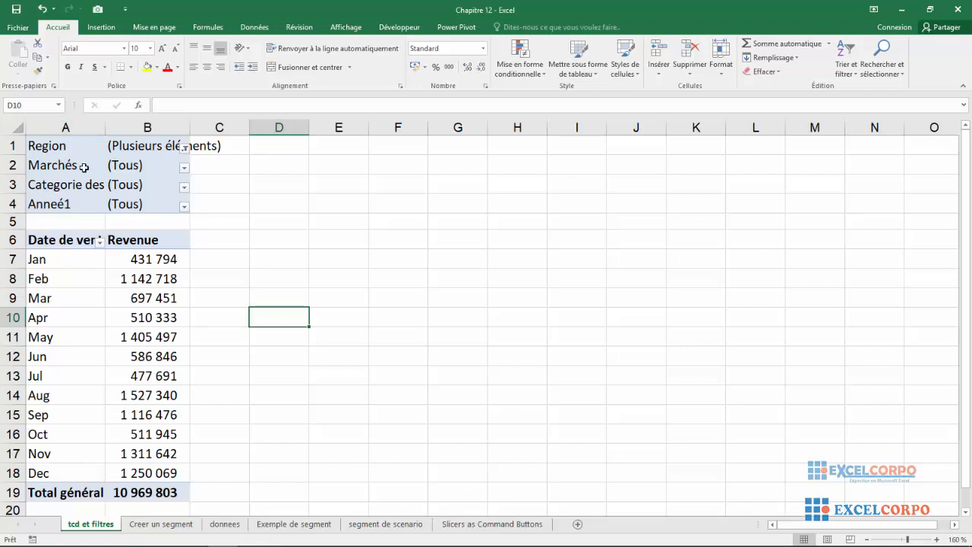
{"action": "left_click", "coordinate": [185, 148]}
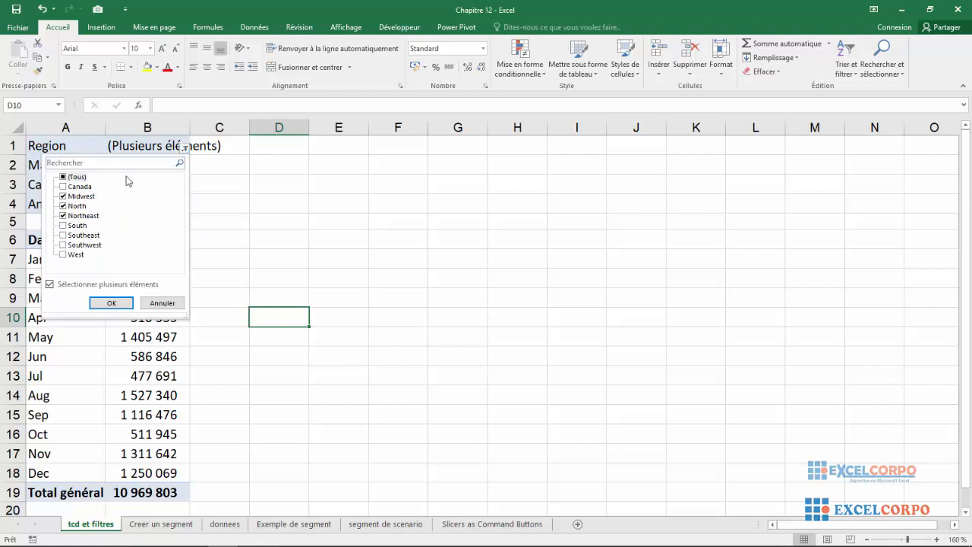
{"action": "left_click", "coordinate": [63, 177]}
{"action": "left_click", "coordinate": [105, 303]}
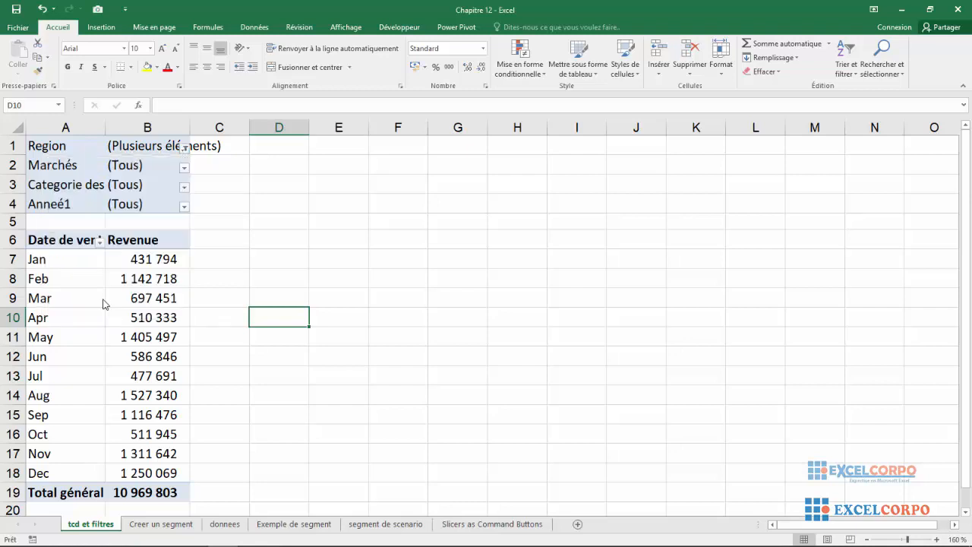
Step: View the markets offered by the Marchés filter, and widen column B enough to display the grand total
{"action": "left_click", "coordinate": [185, 170]}
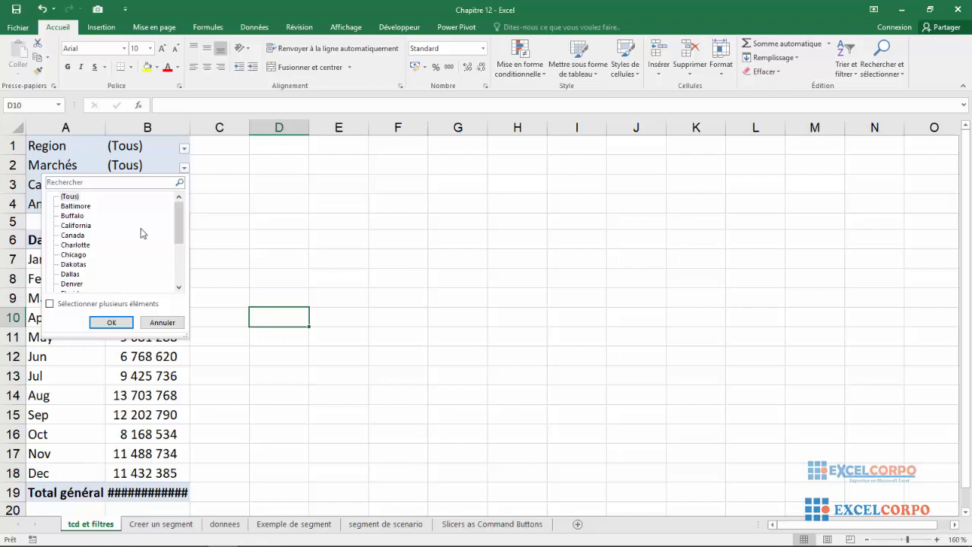
{"action": "left_click", "coordinate": [248, 213]}
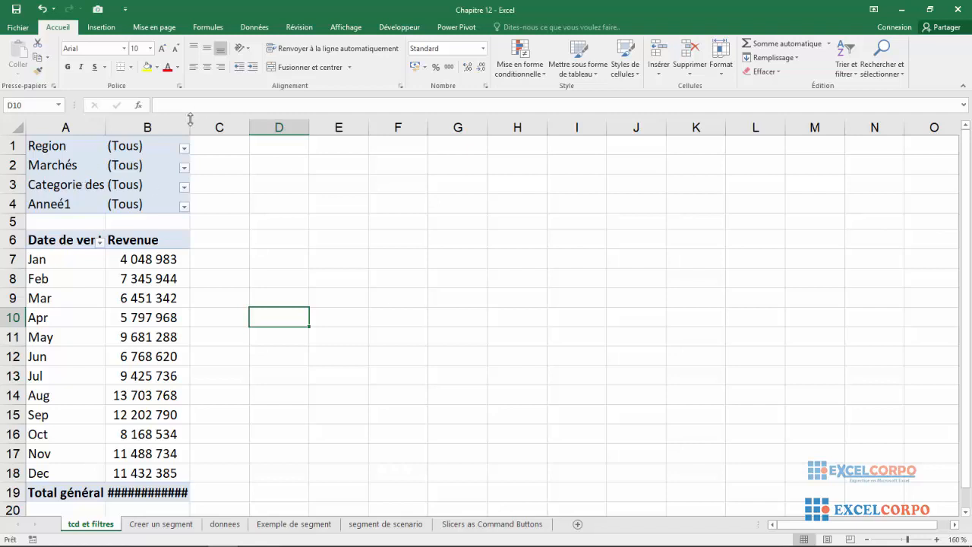
{"action": "left_click_drag", "start_coordinate": [190, 128], "coordinate": [198, 127]}
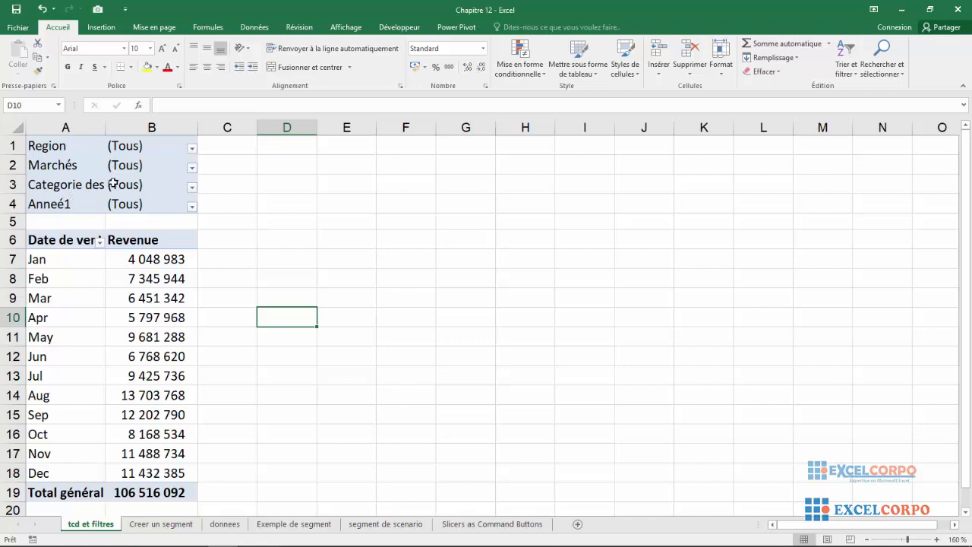
Step: Filter the pivot table's Region field to North only
{"action": "left_click", "coordinate": [193, 149]}
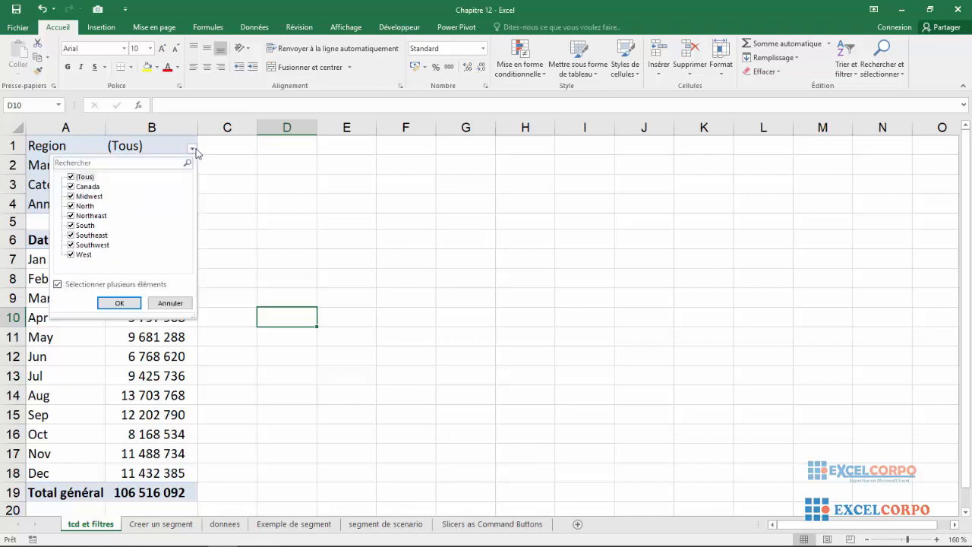
{"action": "left_click", "coordinate": [72, 178]}
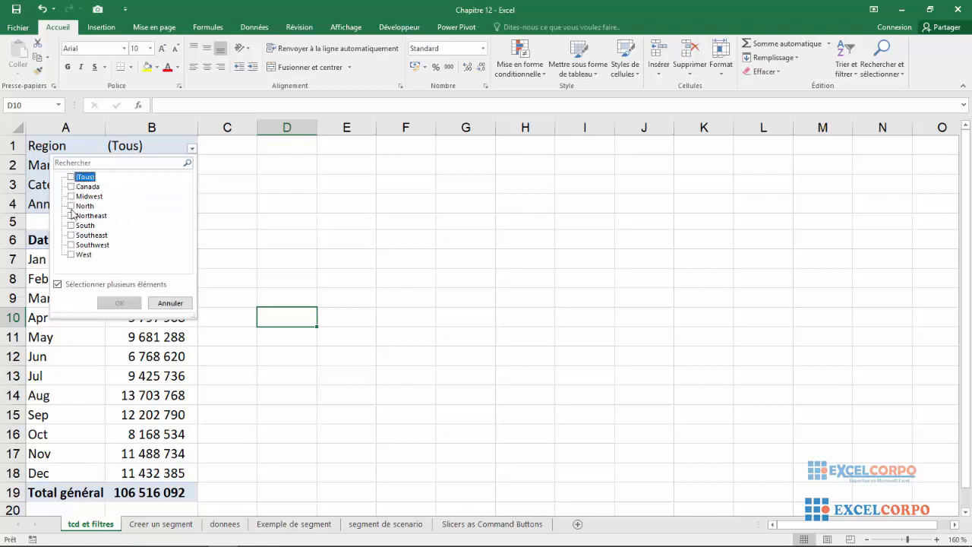
{"action": "left_click", "coordinate": [71, 207]}
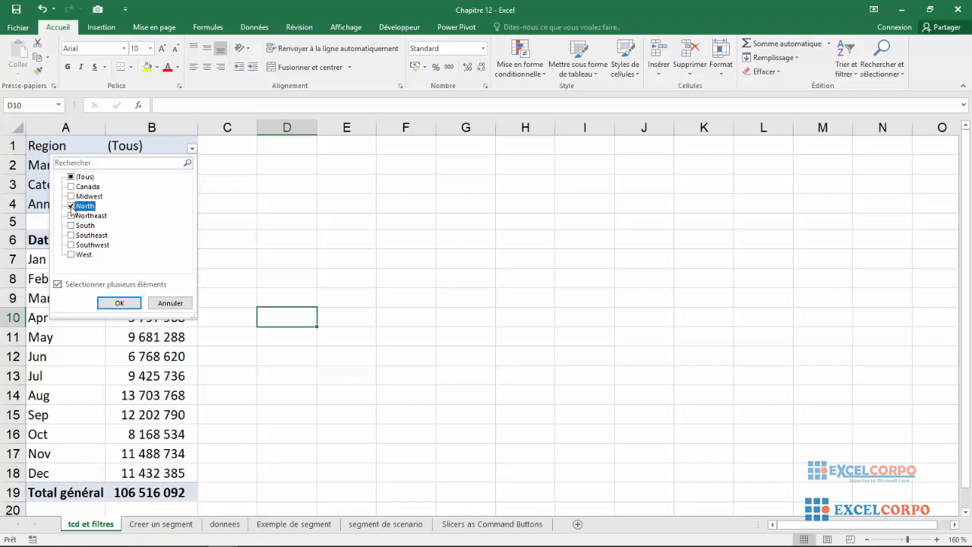
{"action": "left_click", "coordinate": [119, 304]}
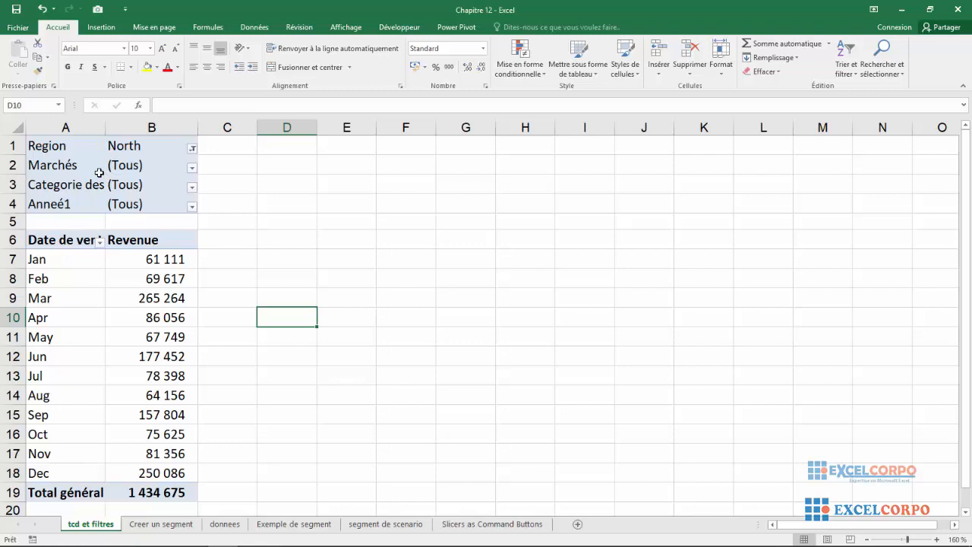
Step: Filter the pivot table's Marchés field to California, with selection of multiple items enabled
{"action": "left_click", "coordinate": [192, 169]}
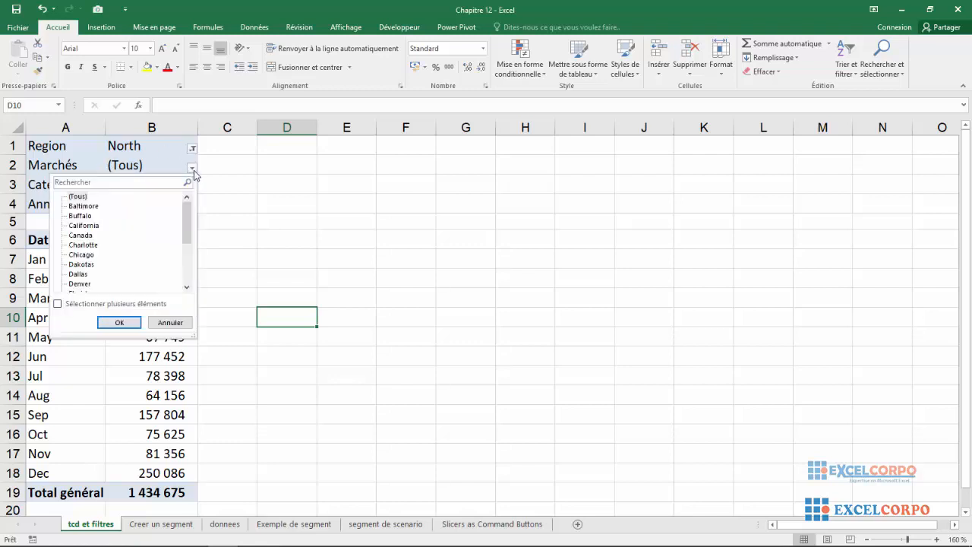
{"action": "left_click", "coordinate": [77, 226]}
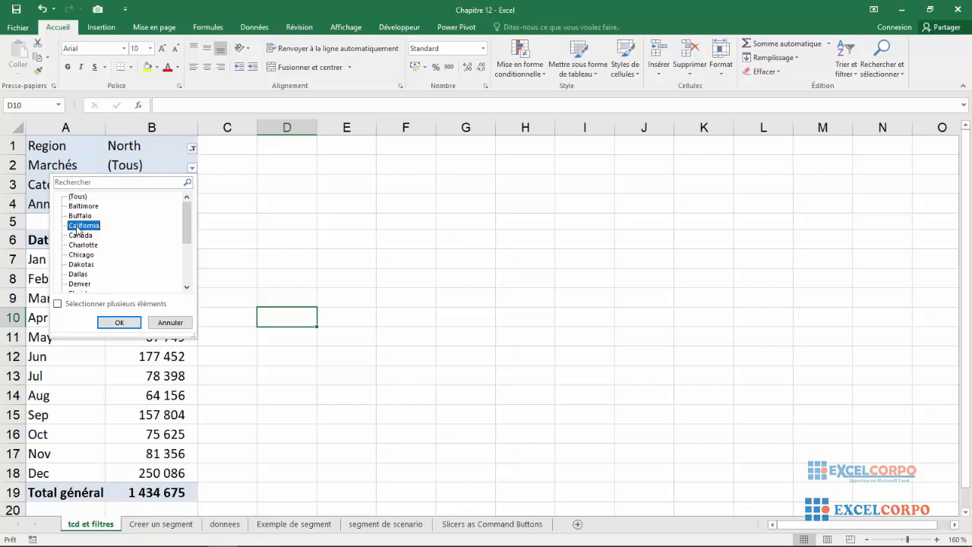
{"action": "left_click", "coordinate": [57, 303]}
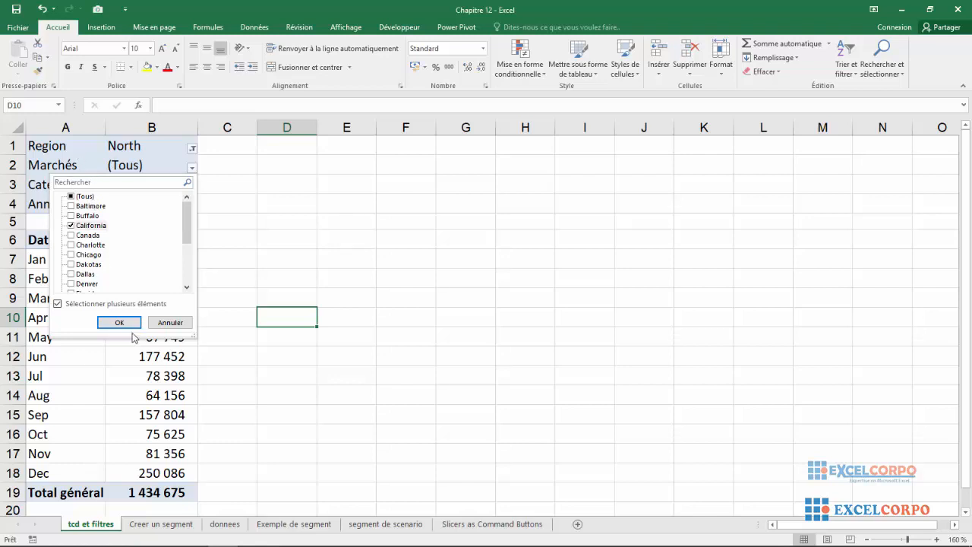
{"action": "left_click", "coordinate": [120, 323]}
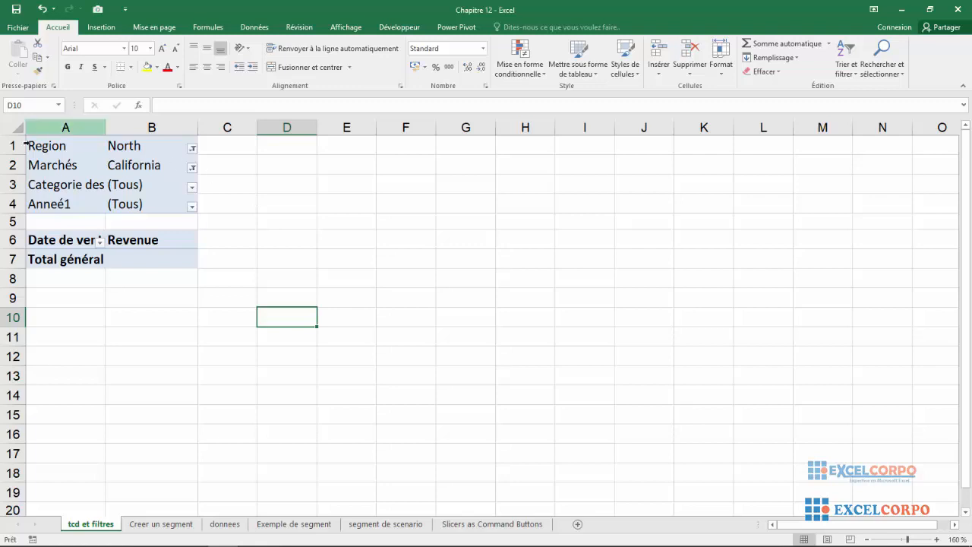
Step: Add Northeast and Midwest to North in the pivot table's Region filter
{"action": "left_click", "coordinate": [193, 150]}
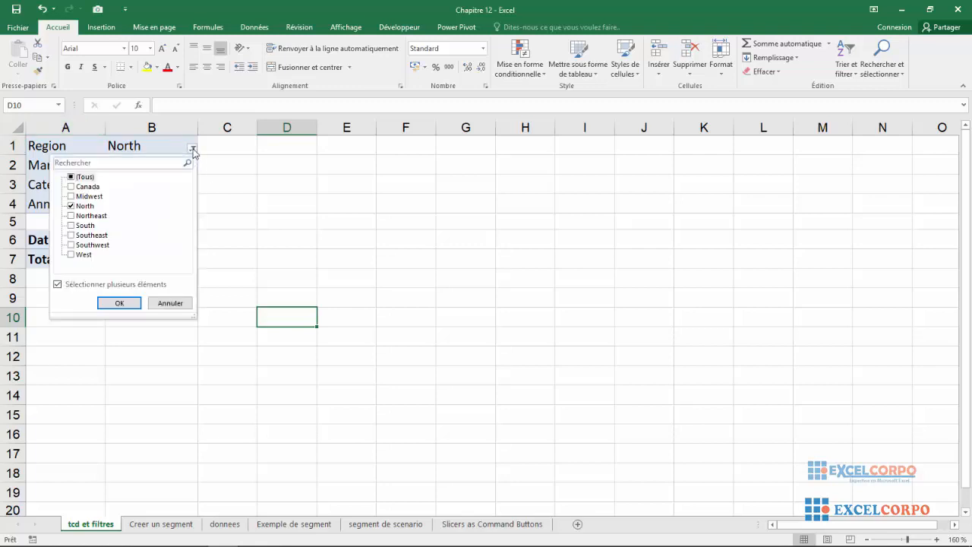
{"action": "left_click", "coordinate": [74, 216]}
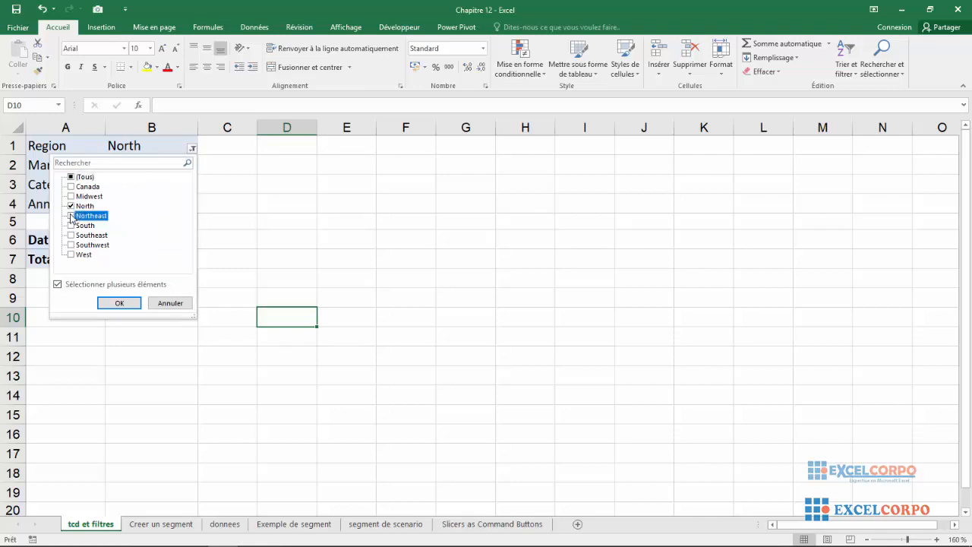
{"action": "left_click", "coordinate": [71, 215]}
{"action": "left_click", "coordinate": [71, 196]}
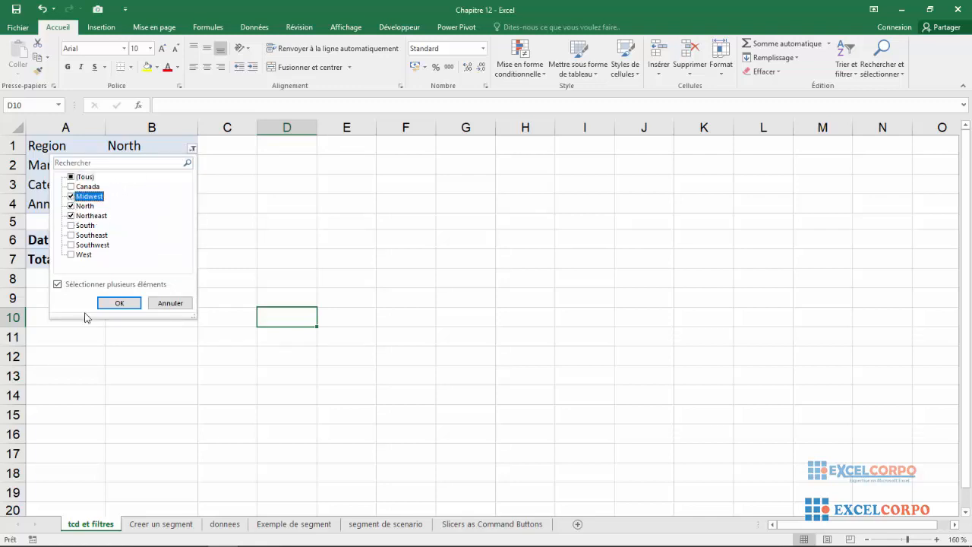
{"action": "left_click", "coordinate": [118, 303]}
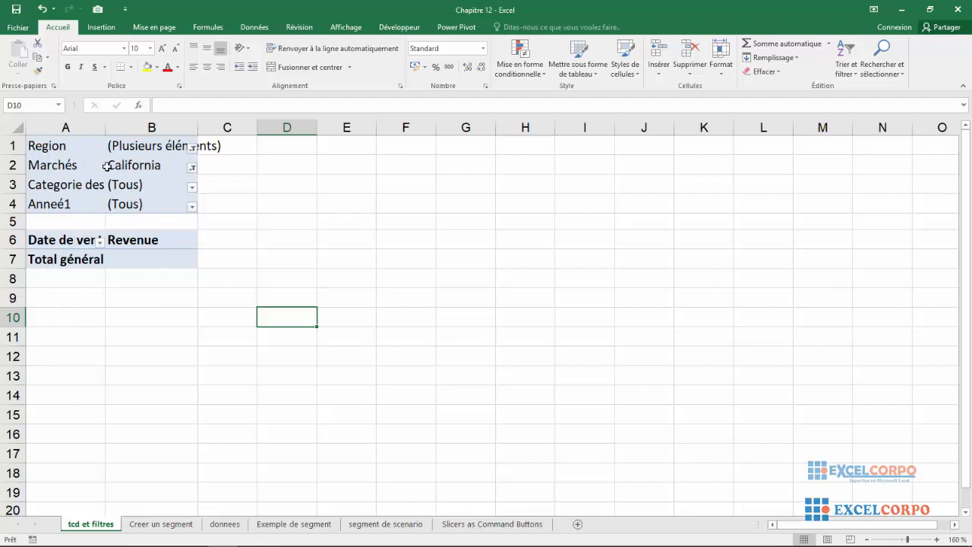
Step: Reset the pivot table's Marchés filter to include all markets, keeping multiple item selection enabled
{"action": "left_click", "coordinate": [191, 167]}
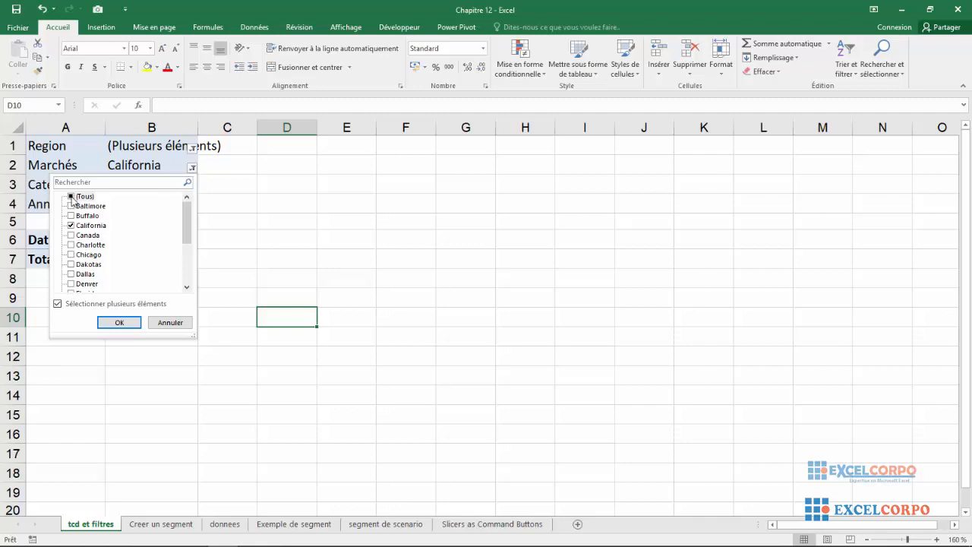
{"action": "left_click", "coordinate": [58, 304]}
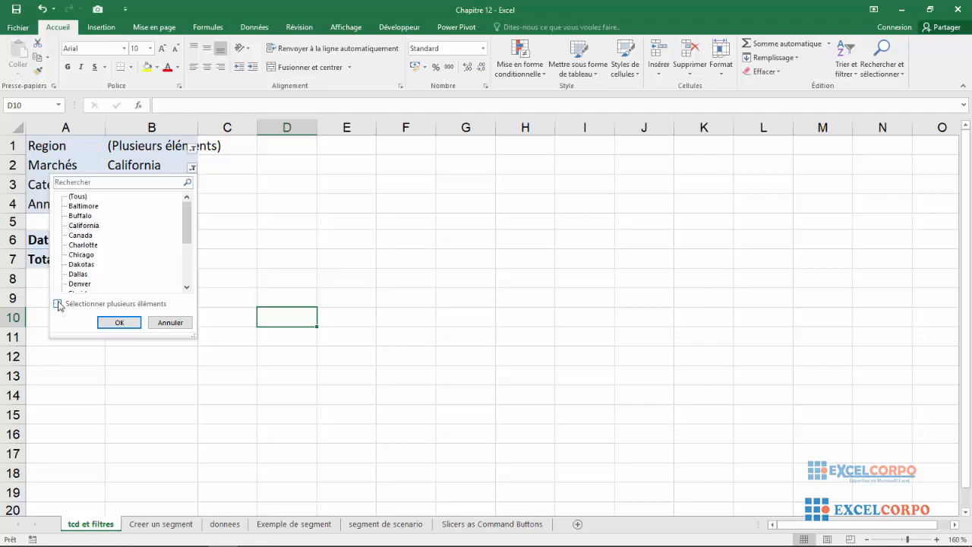
{"action": "left_click", "coordinate": [131, 323]}
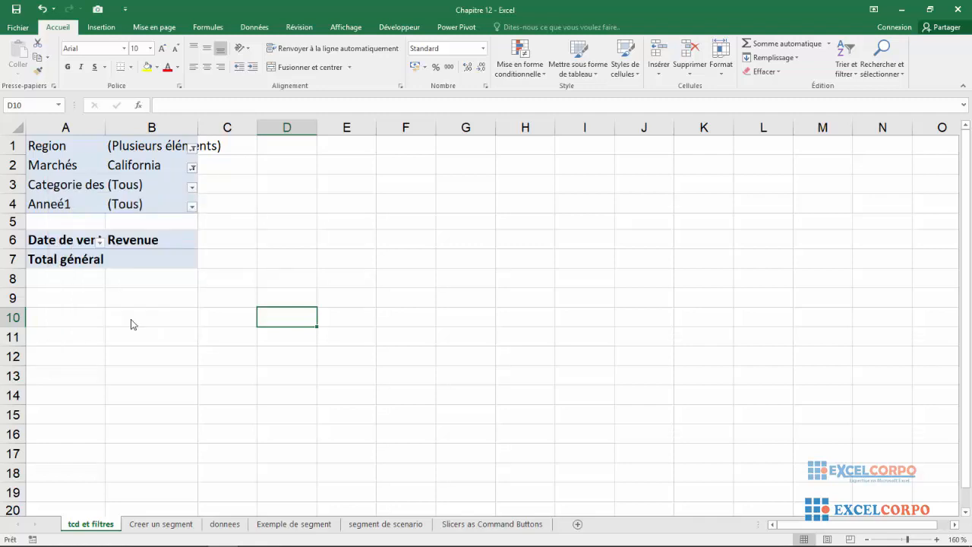
{"action": "left_click", "coordinate": [191, 167]}
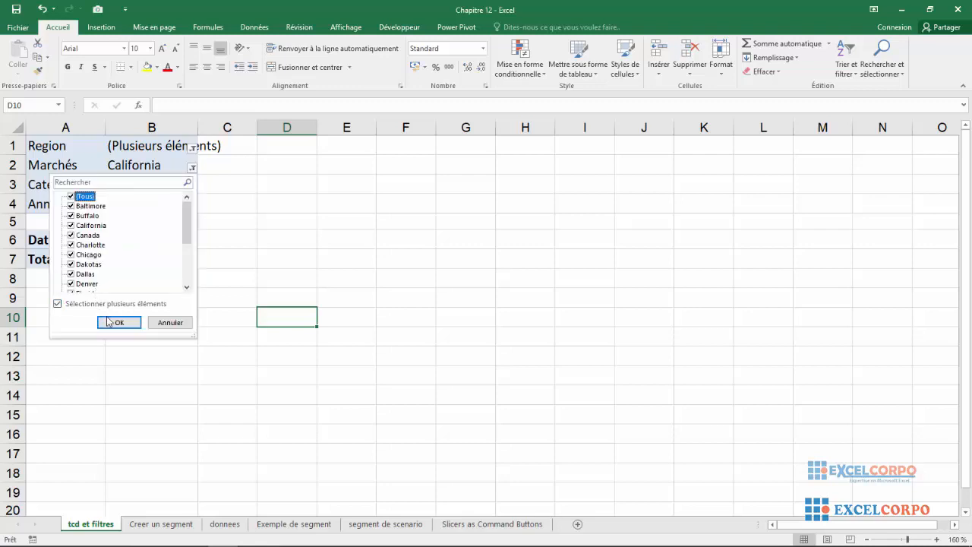
{"action": "left_click", "coordinate": [108, 322]}
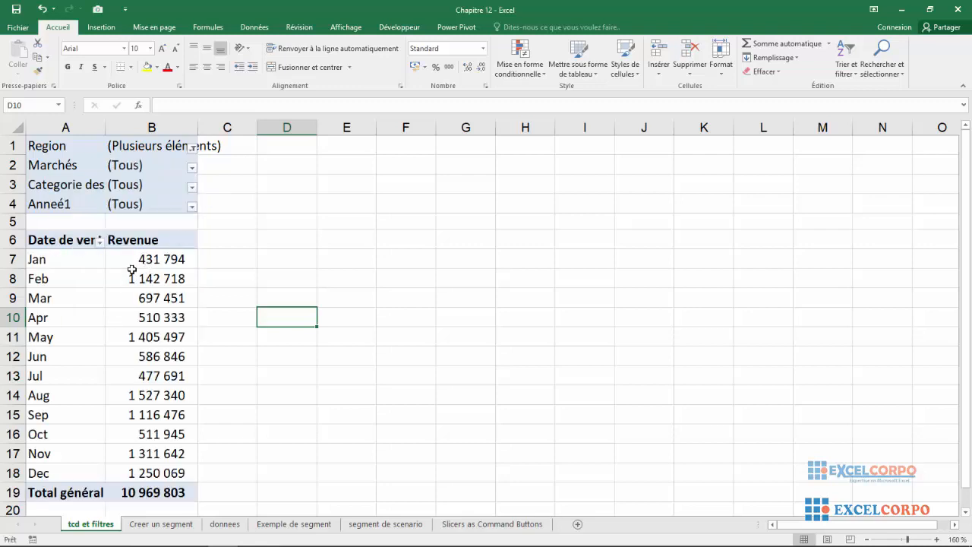
Step: On the Creer un segment sheet, clear the filter of the Marchés slicer
{"action": "mouse_move", "coordinate": [133, 270]}
{"action": "left_click", "coordinate": [192, 149]}
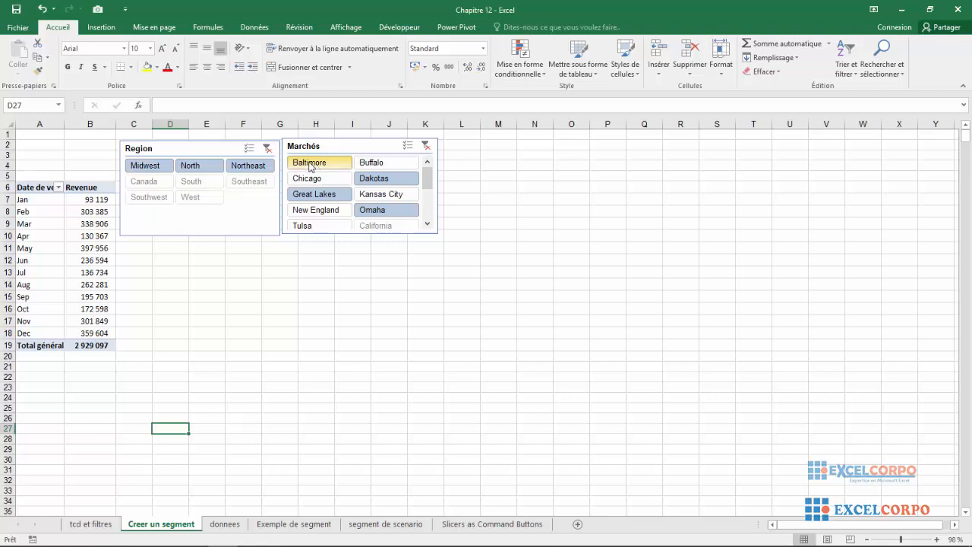
{"action": "left_click", "coordinate": [426, 146]}
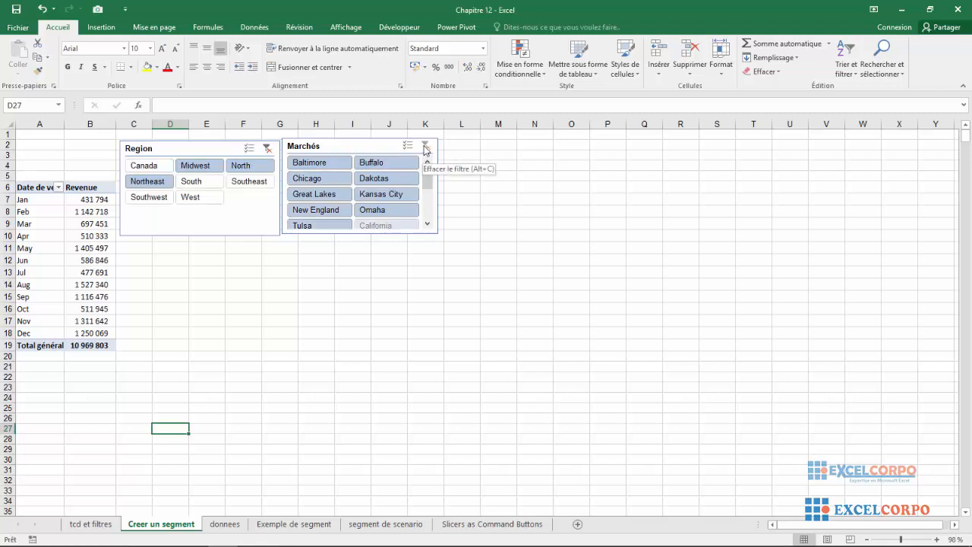
{"action": "left_click", "coordinate": [425, 146]}
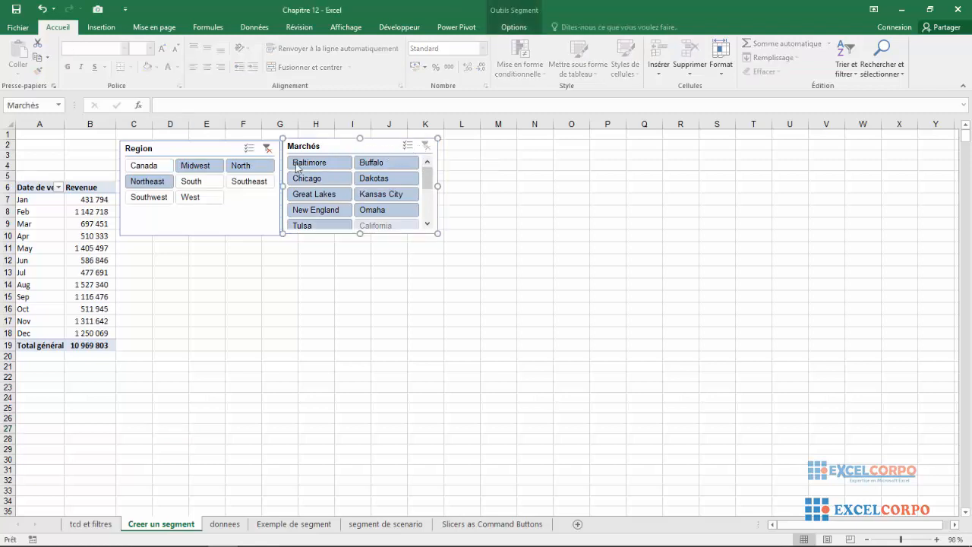
Step: Filter the Region slicer to Midwest alone, and switch it to North alone
{"action": "left_click", "coordinate": [211, 166]}
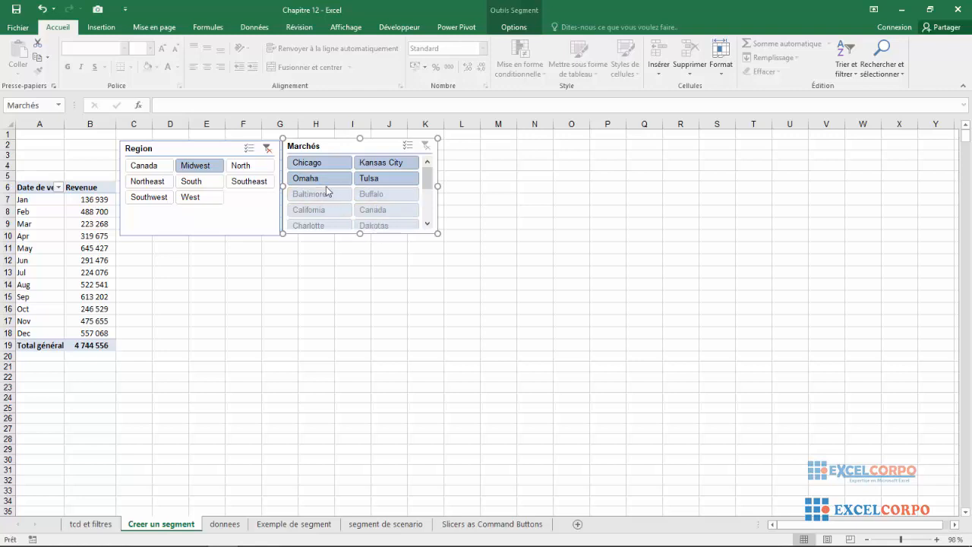
{"action": "left_click", "coordinate": [243, 165]}
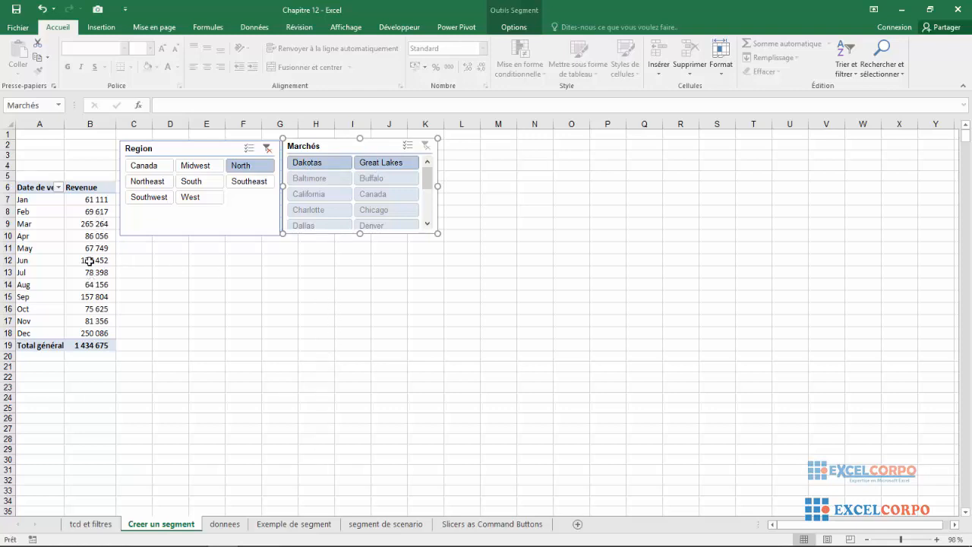
{"action": "mouse_move", "coordinate": [90, 210]}
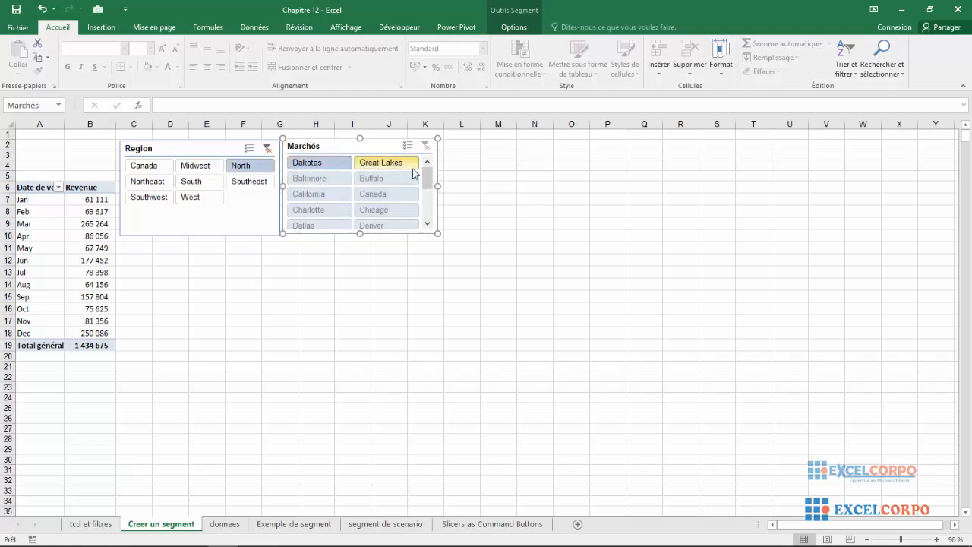
Step: Add Midwest and Northeast to North in the Region slicer's selection and review the available markets
{"action": "mouse_move", "coordinate": [429, 180]}
{"action": "left_mouse_down"}
{"action": "mouse_move", "coordinate": [428, 206]}
{"action": "mouse_move", "coordinate": [427, 170]}
{"action": "left_mouse_up"}
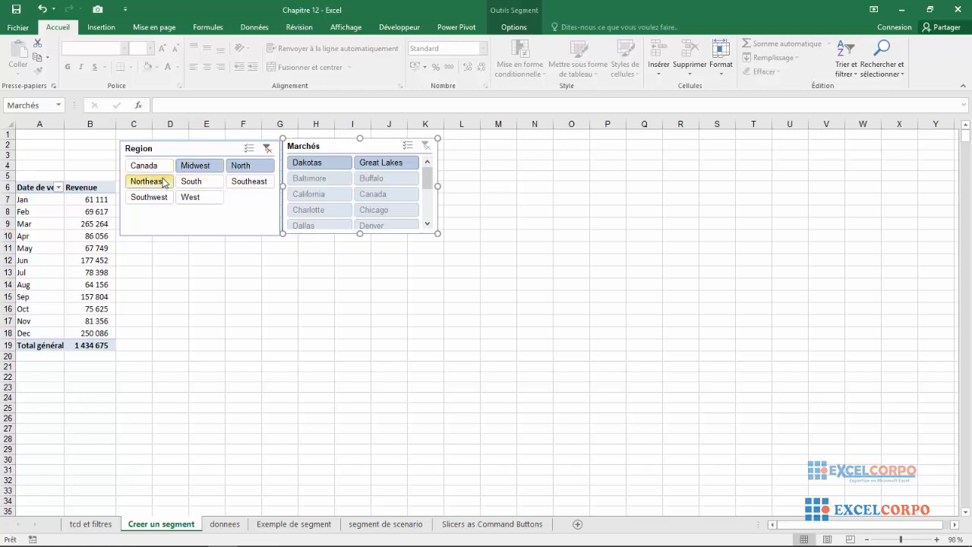
{"action": "left_click", "coordinate": [162, 182]}
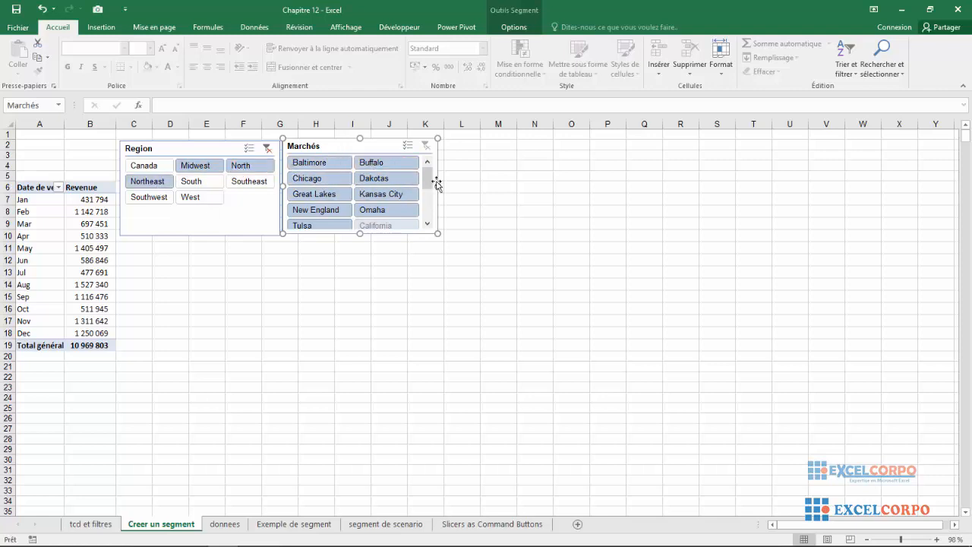
{"action": "mouse_move", "coordinate": [431, 181]}
{"action": "left_mouse_down"}
{"action": "mouse_move", "coordinate": [428, 228]}
{"action": "mouse_move", "coordinate": [429, 175]}
{"action": "left_mouse_up"}
Step: Compare the report filters on the tcd et filtres sheet with the slicers on the Creer un segment sheet
{"action": "mouse_move", "coordinate": [107, 273]}
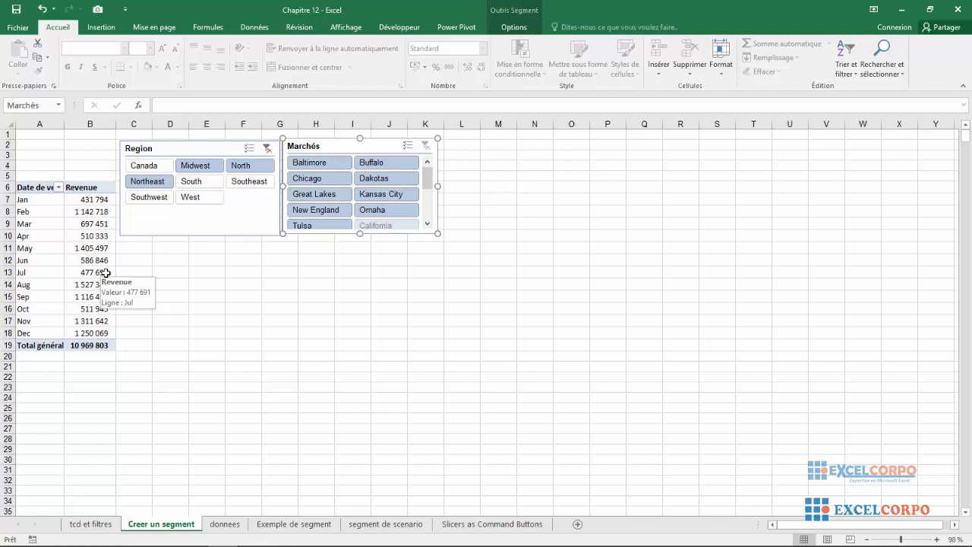
{"action": "left_click", "coordinate": [156, 273]}
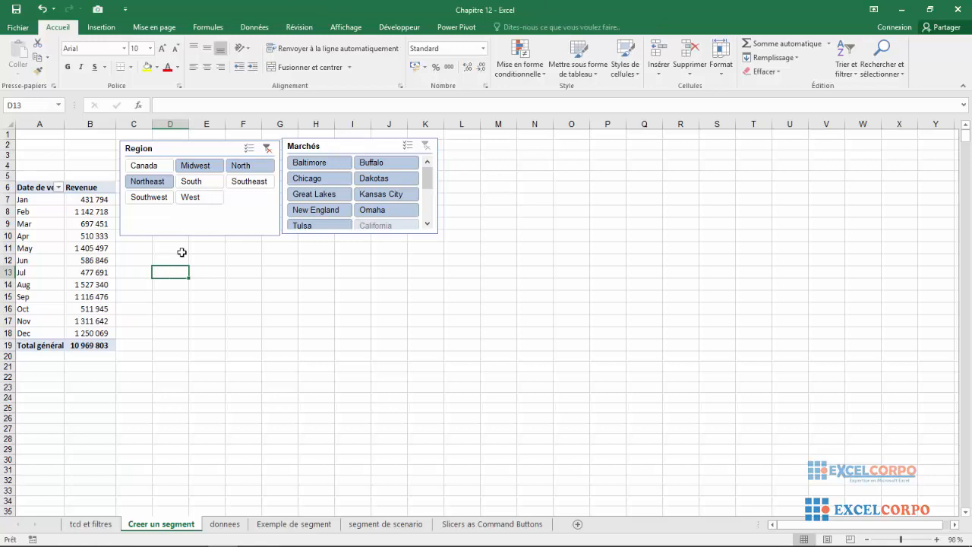
{"action": "left_click", "coordinate": [94, 525]}
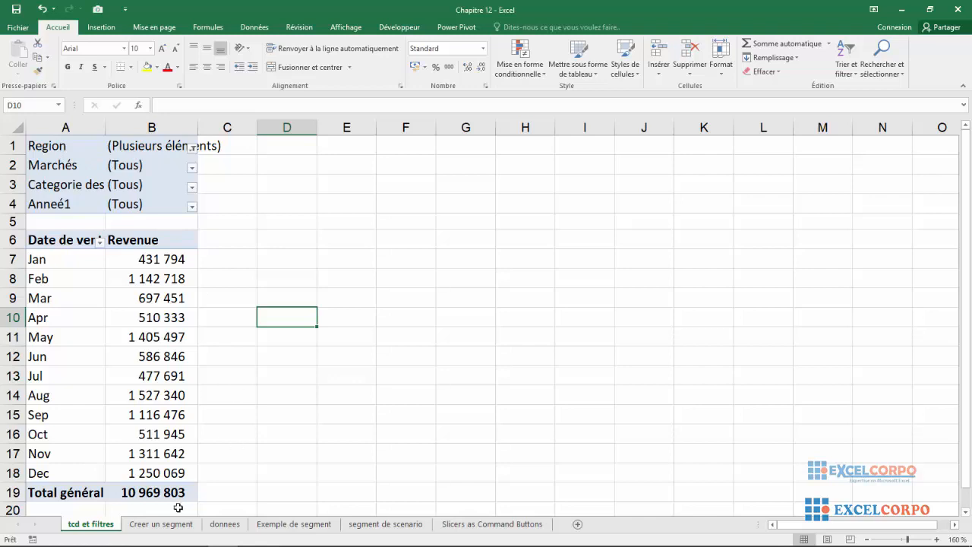
{"action": "left_click", "coordinate": [159, 524]}
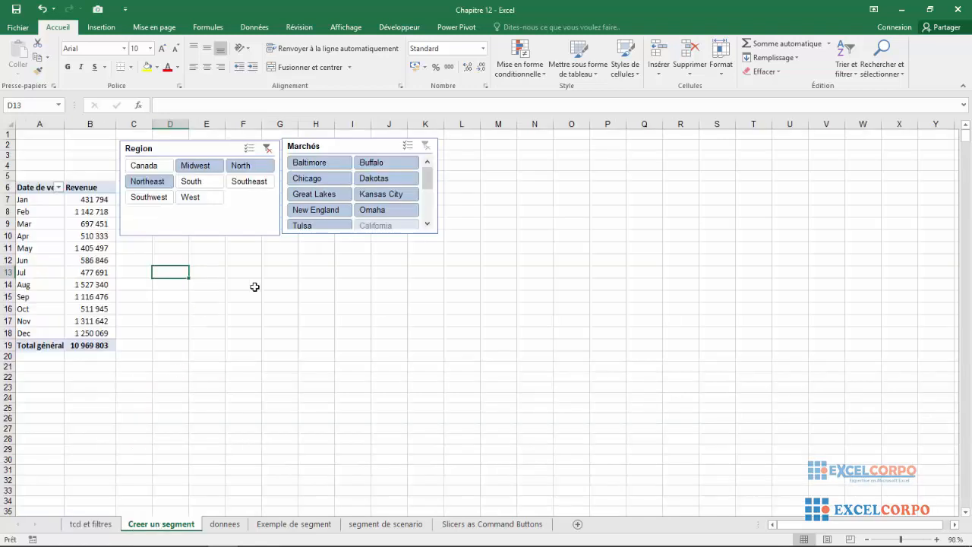